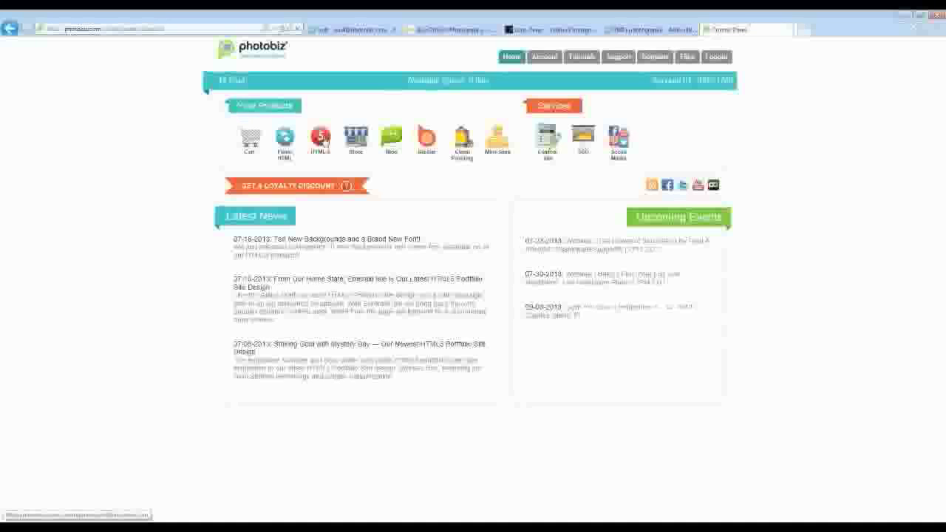
# Open the extras of the HTML5 portfolio site and select the additional HTML5 portfolio site add-on
pyautogui.click(323, 140)
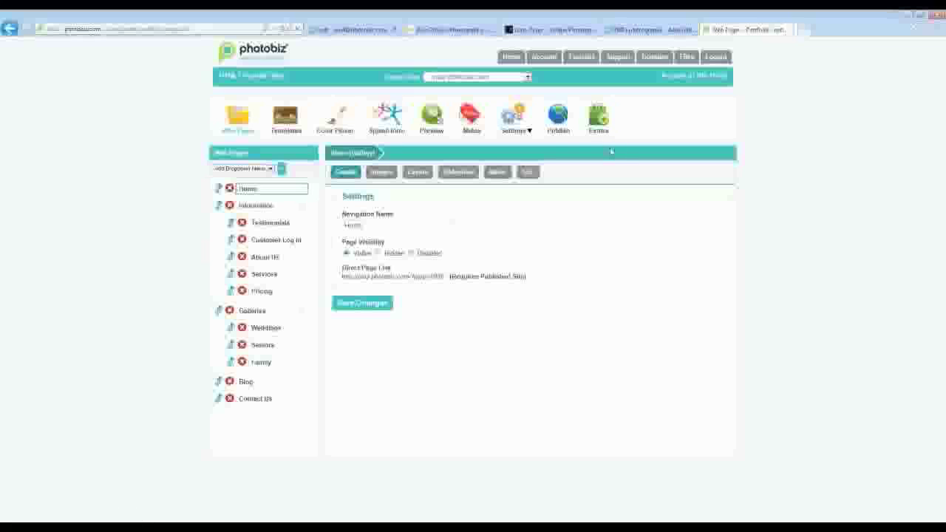
pyautogui.click(595, 118)
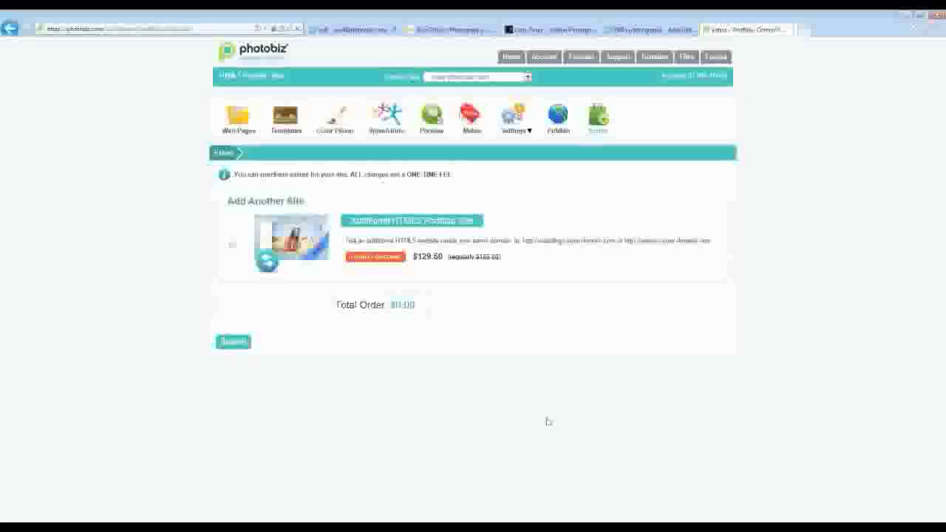
pyautogui.click(232, 246)
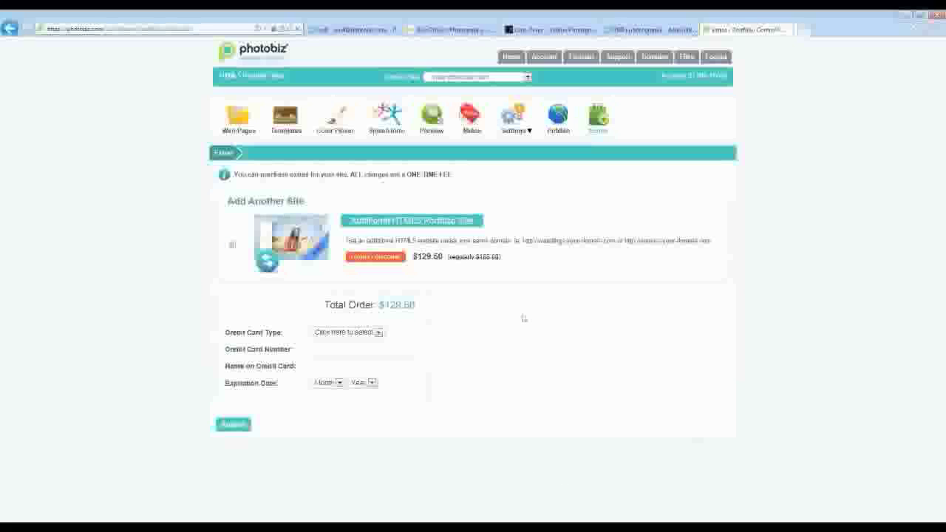
# Return to the web pages and switch the current site from the main domain to the weddings site
pyautogui.click(238, 116)
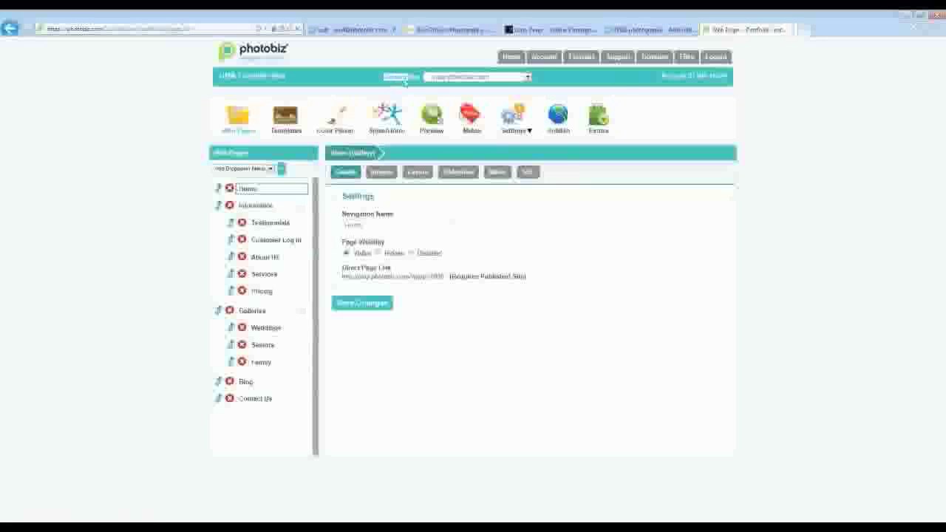
pyautogui.click(444, 78)
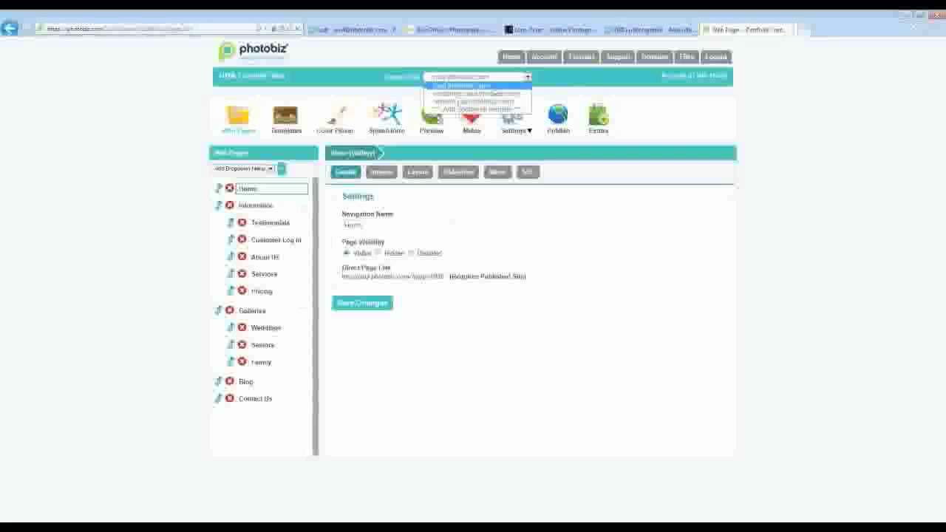
pyautogui.click(462, 86)
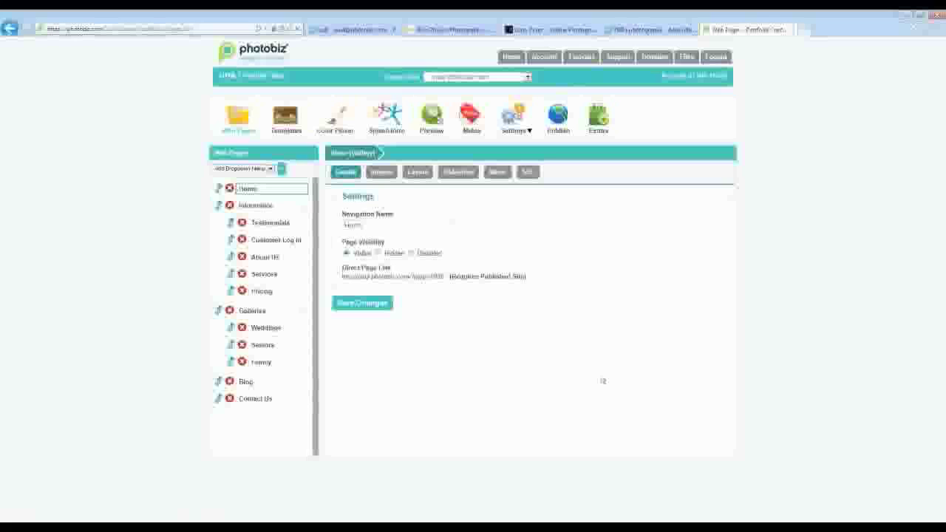
pyautogui.click(516, 119)
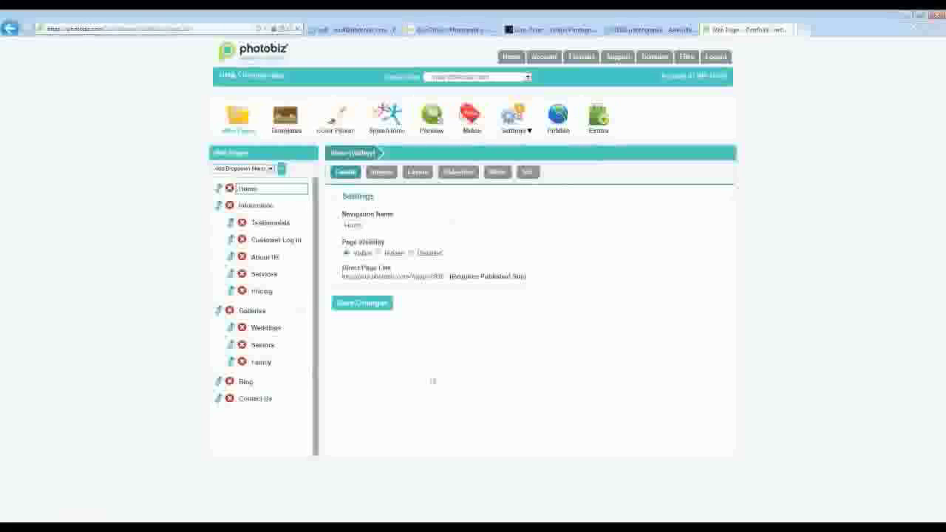
pyautogui.click(480, 77)
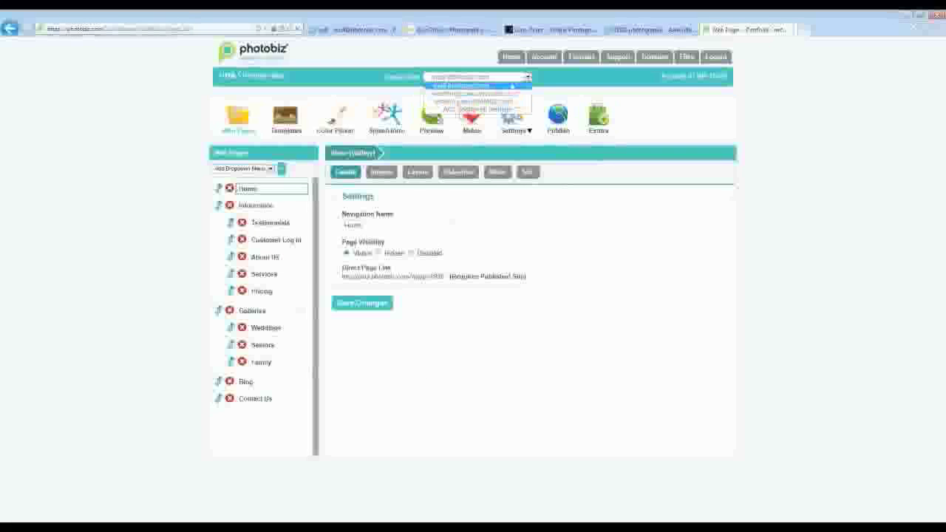
pyautogui.click(493, 95)
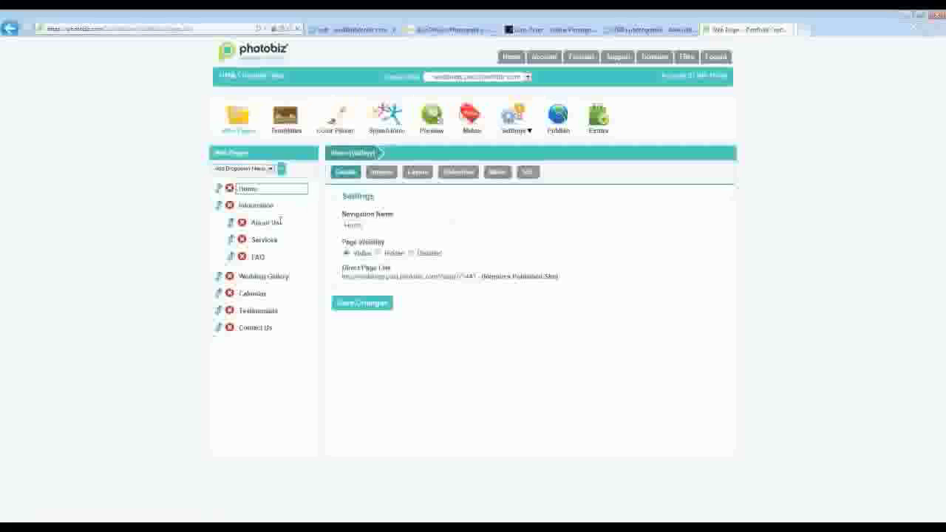
# Look through the HTML5 template designs available for the weddings site
pyautogui.click(287, 122)
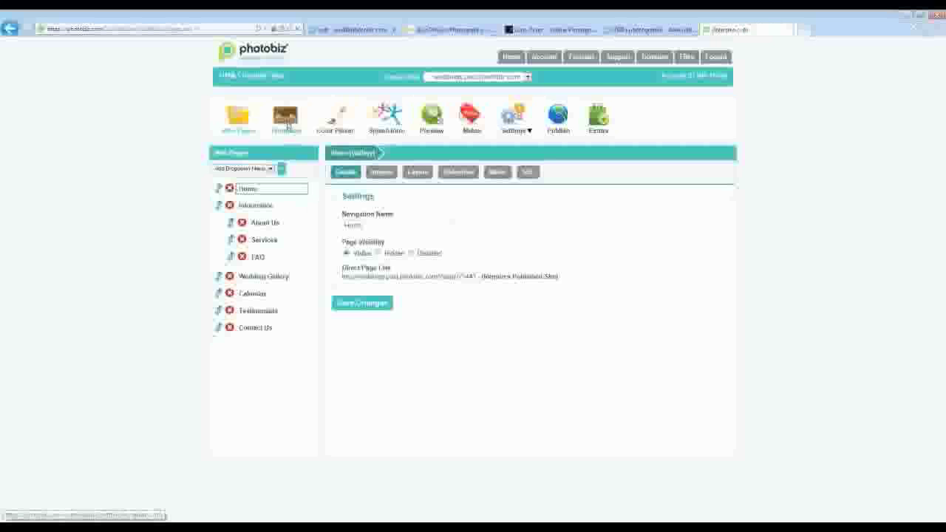
pyautogui.scroll(-2, 66, 476)
pyautogui.scroll(-4, 66, 476)
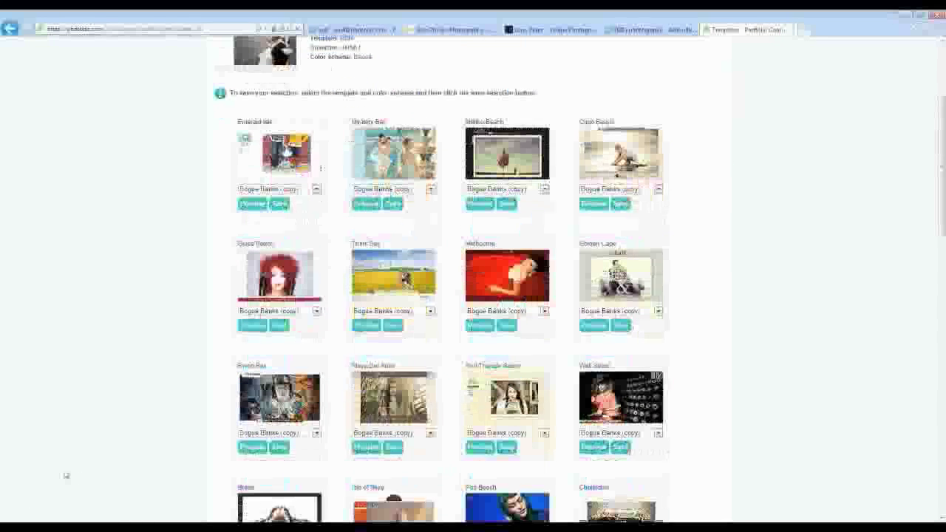
pyautogui.scroll(-7, 66, 476)
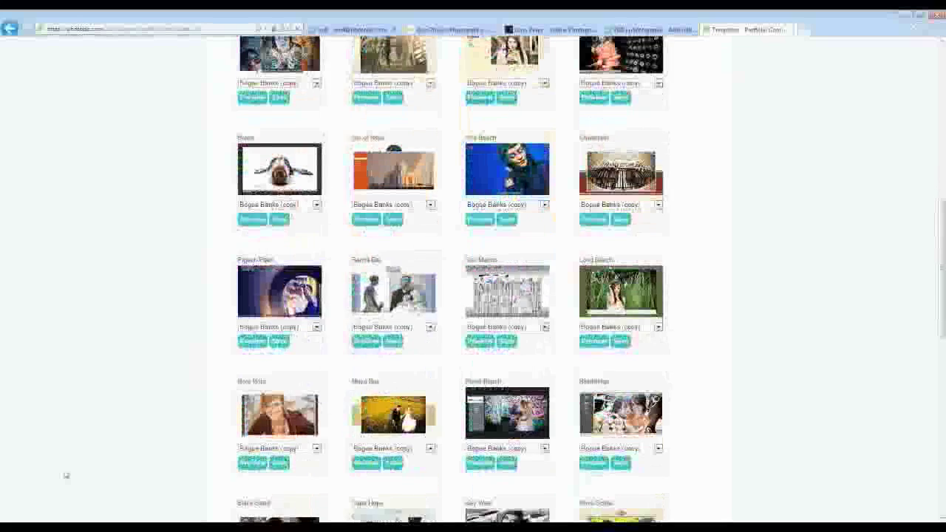
pyautogui.scroll(-3, 65, 476)
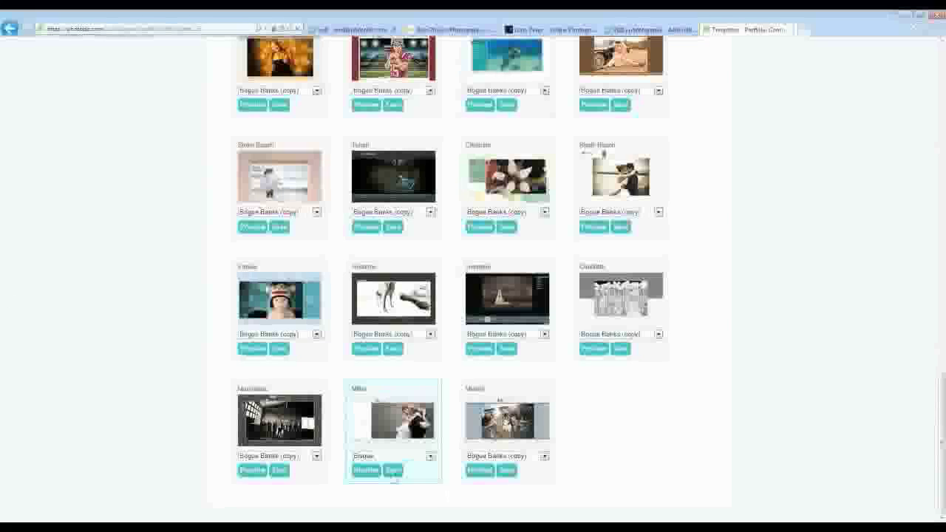
pyautogui.scroll(10, 101, 281)
# Preview the weddings site and return to its template page
pyautogui.moveTo(510, 118)
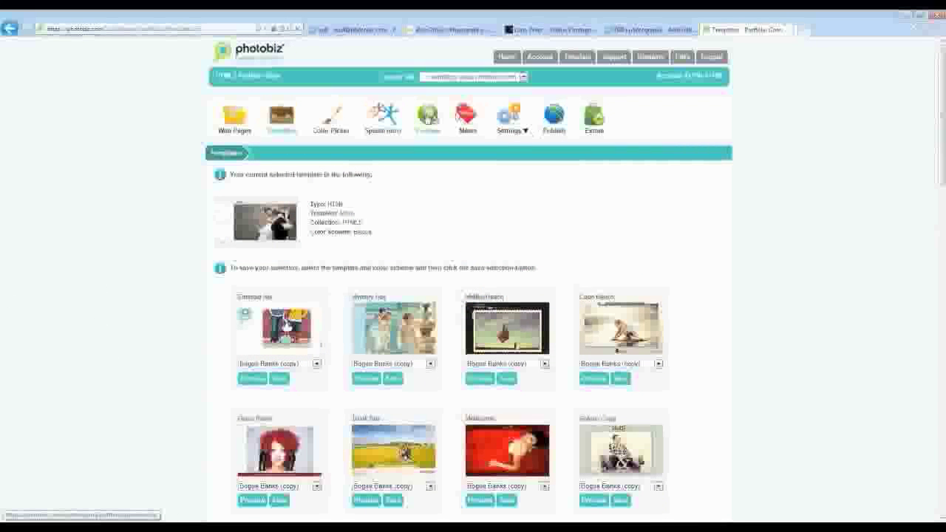
pyautogui.click(427, 119)
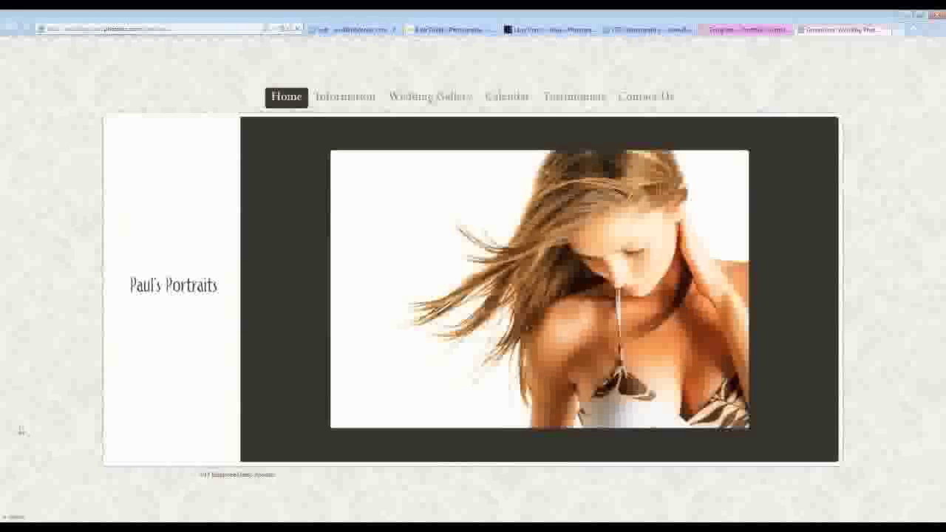
pyautogui.hotkey('ctrl', 'shift', 'Tab')
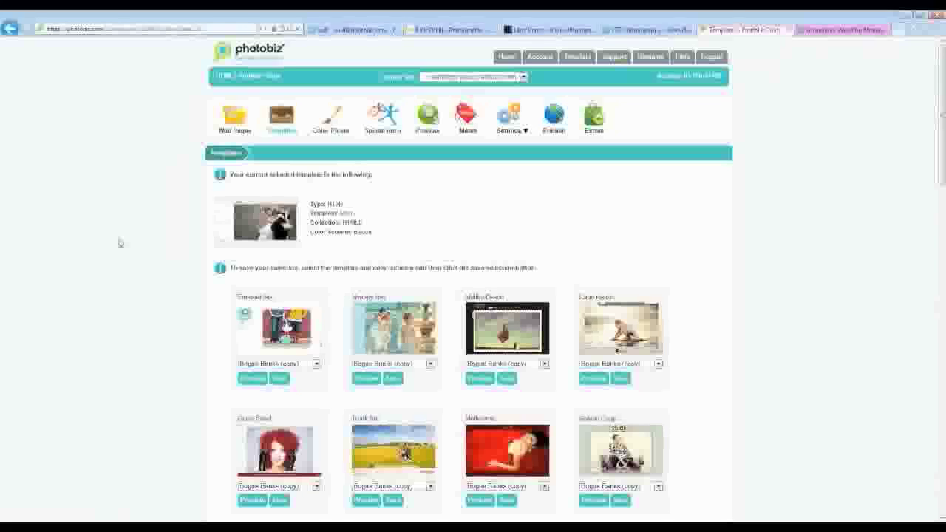
# Switch to the main domain's site and examine its search engine meta title, description and keywords
pyautogui.click(484, 77)
pyautogui.click(473, 86)
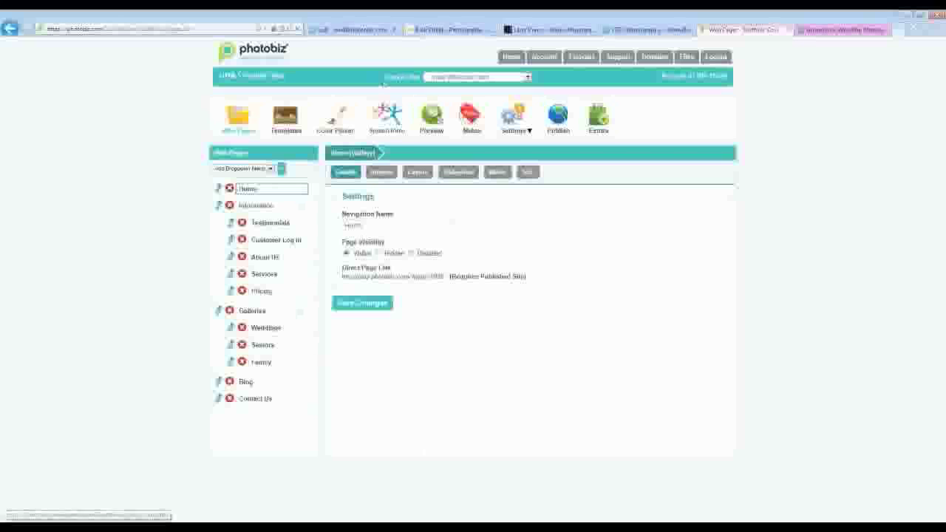
pyautogui.click(473, 118)
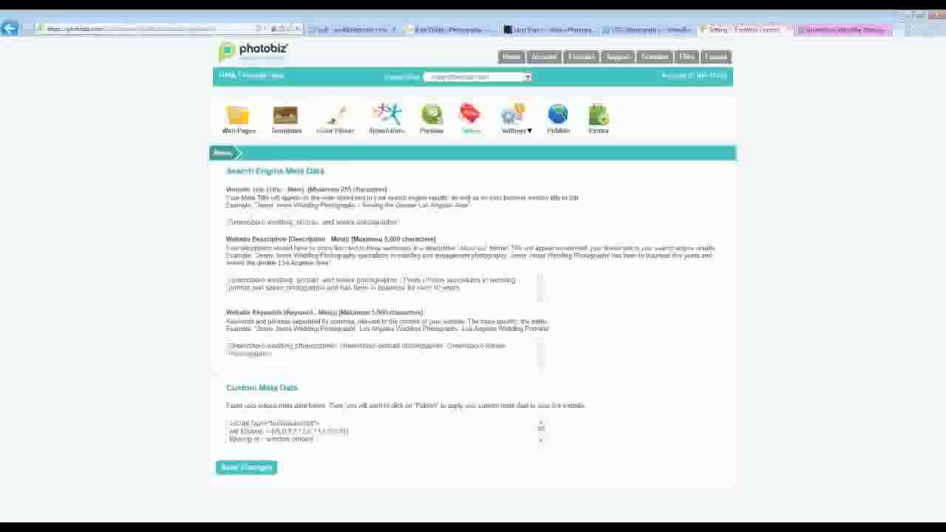
pyautogui.moveTo(355, 222); pyautogui.dragTo(400, 223)
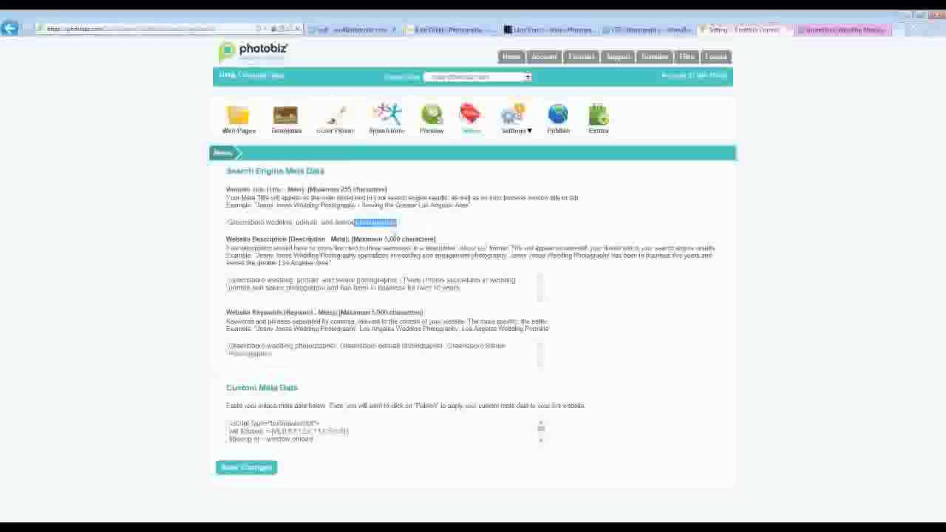
pyautogui.click(399, 227)
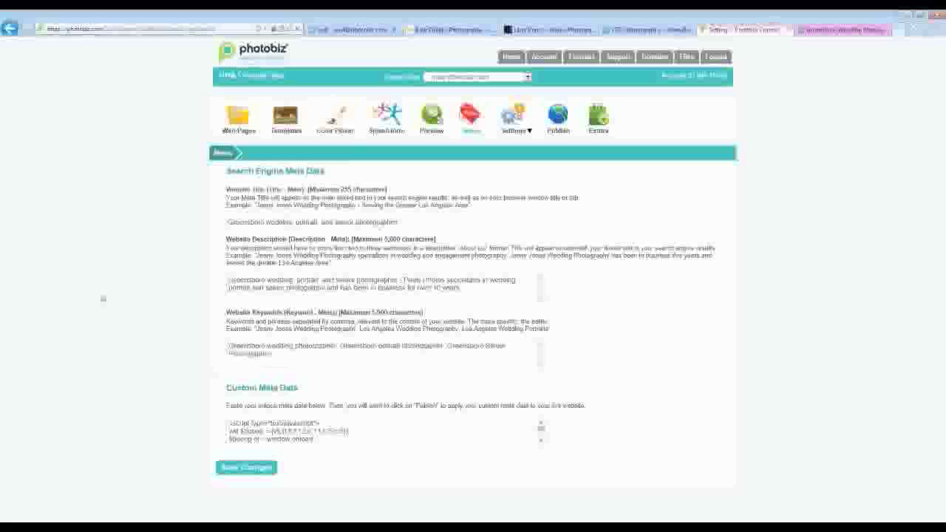
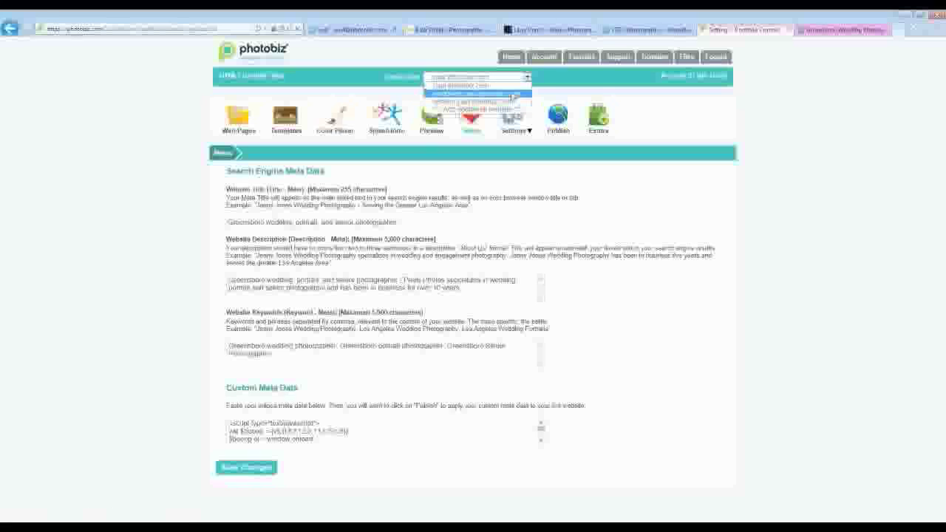
# Switch the current site to the weddings site for editing
pyautogui.click(512, 95)
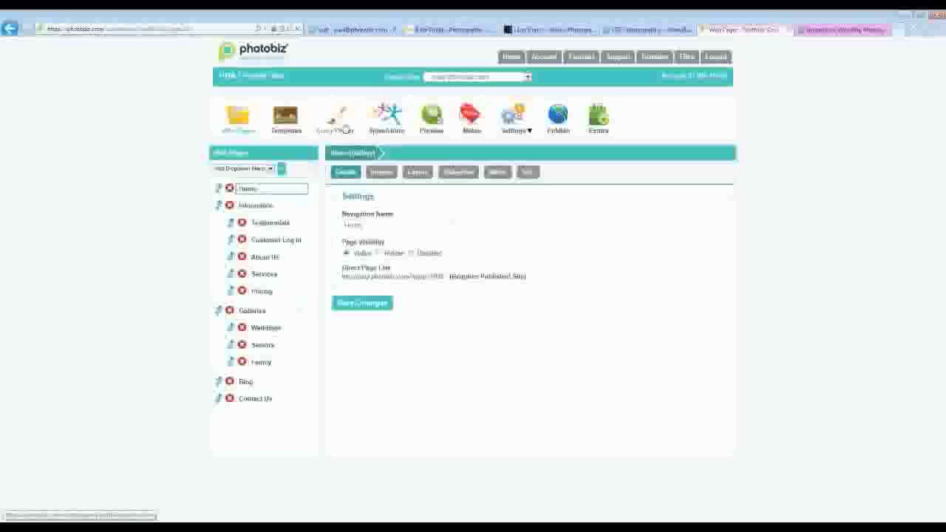
pyautogui.click(525, 78)
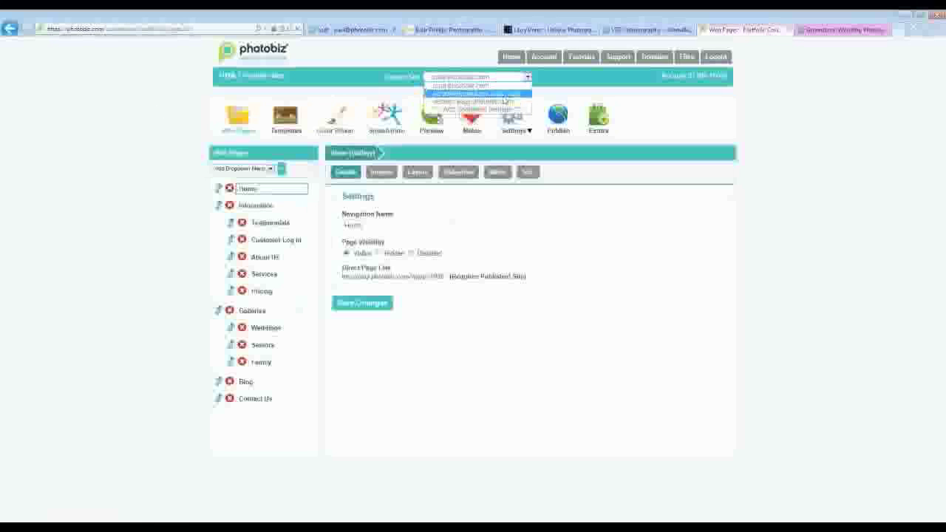
pyautogui.click(473, 97)
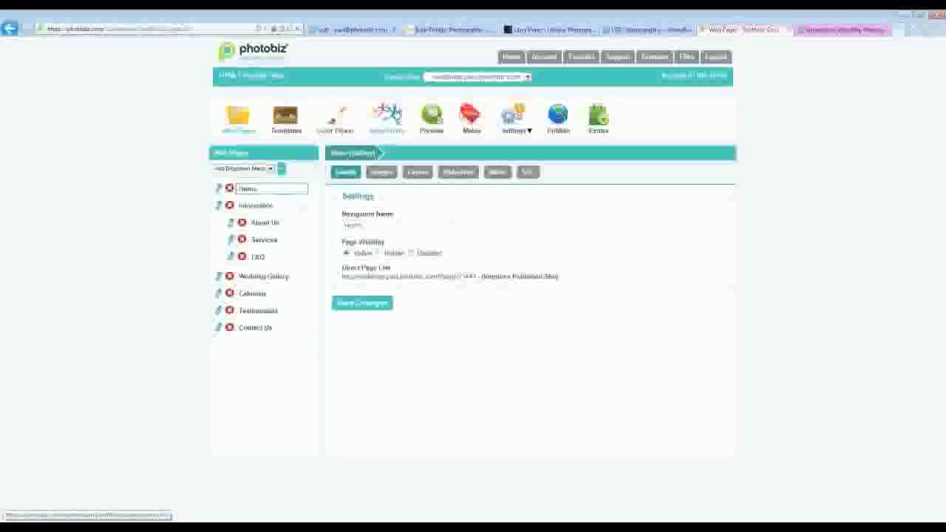
# Open the weddings site's splash intro page and review its page, color, header and footer settings
pyautogui.click(397, 112)
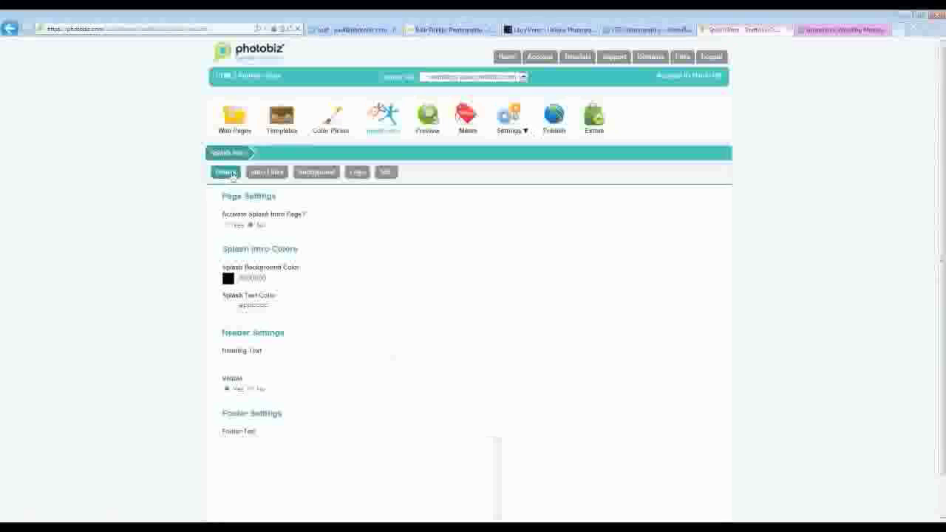
pyautogui.scroll(-2, 507, 258)
pyautogui.scroll(2, 507, 258)
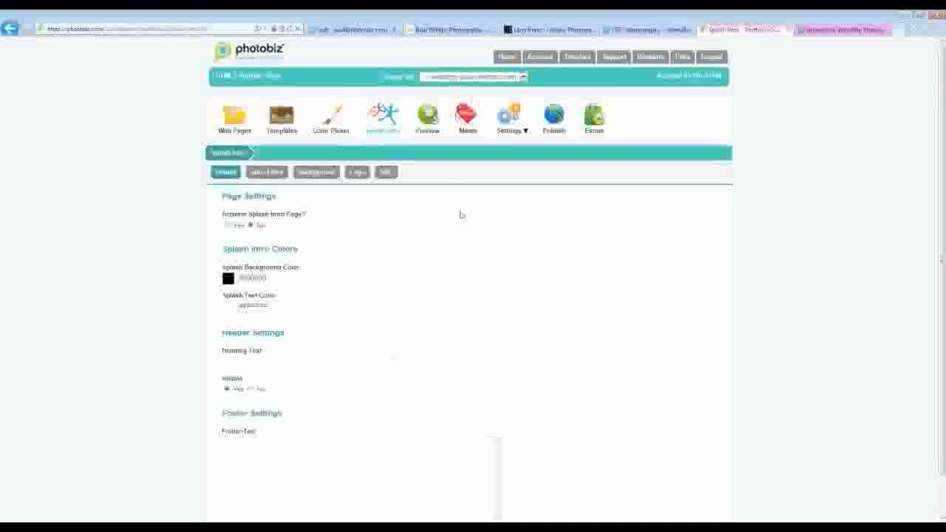
# Start a splash intro link, trying the HTML5 site list before choosing an external website address that opens in a new window
pyautogui.click(265, 173)
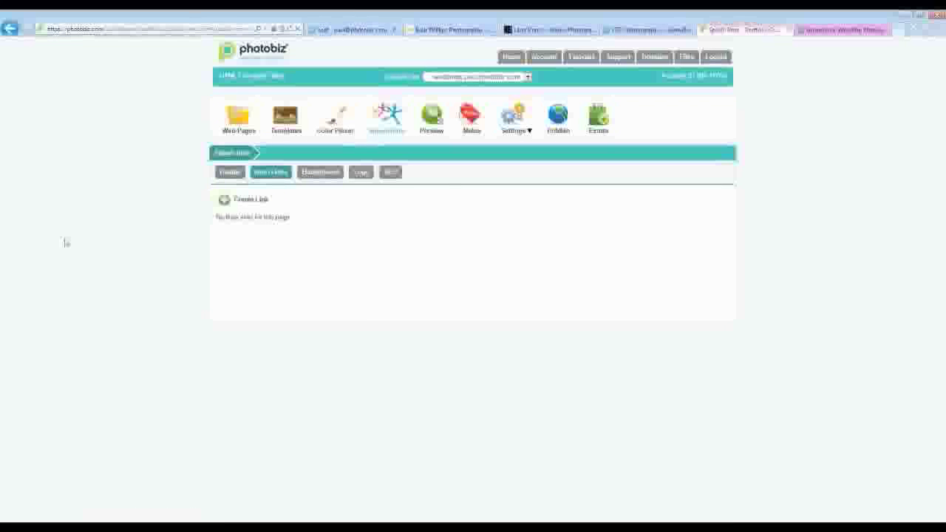
pyautogui.click(253, 200)
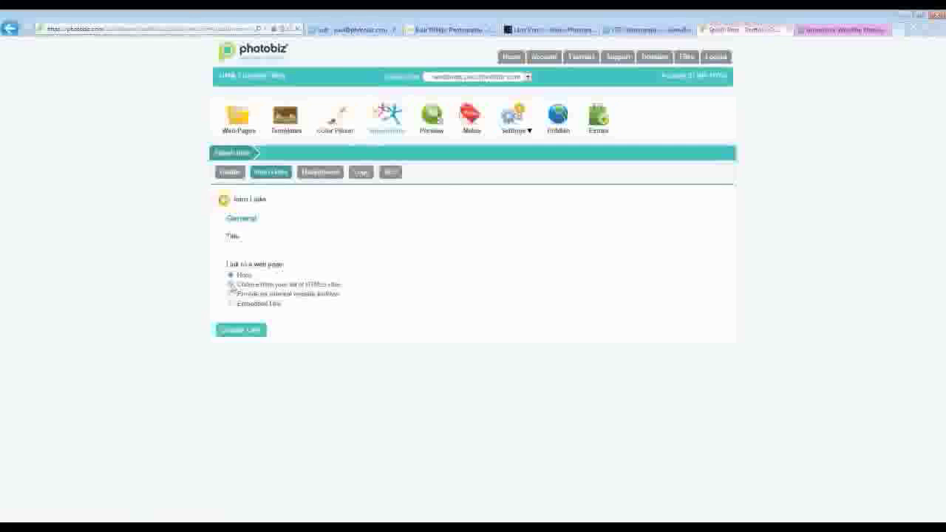
pyautogui.click(230, 284)
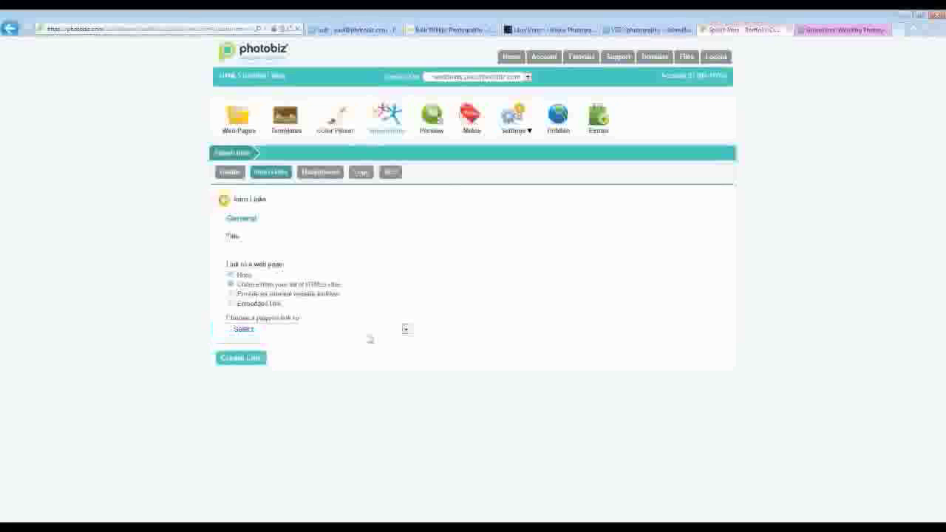
pyautogui.click(405, 330)
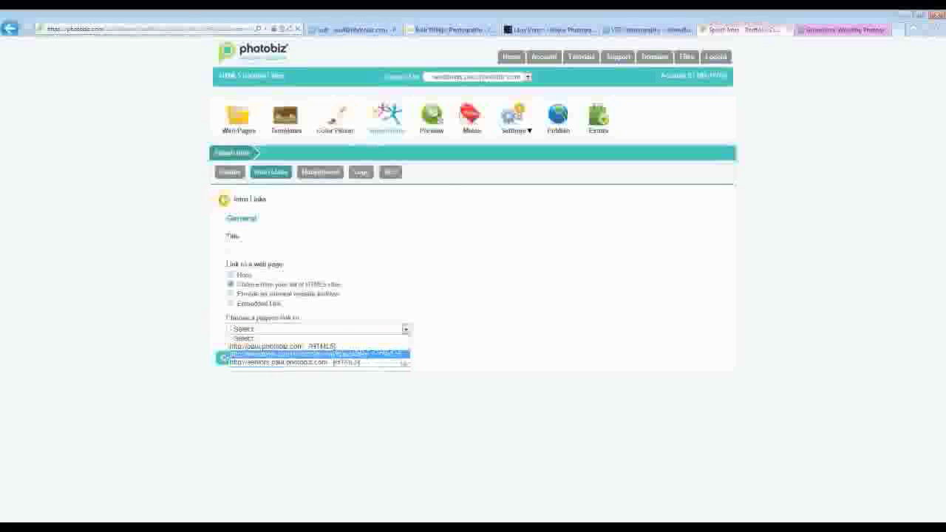
pyautogui.click(230, 294)
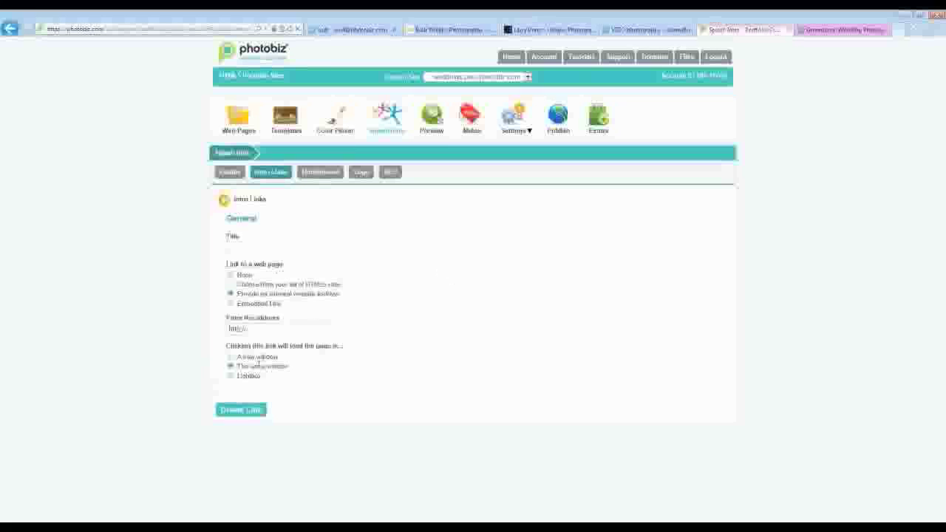
pyautogui.click(270, 334)
pyautogui.click(231, 358)
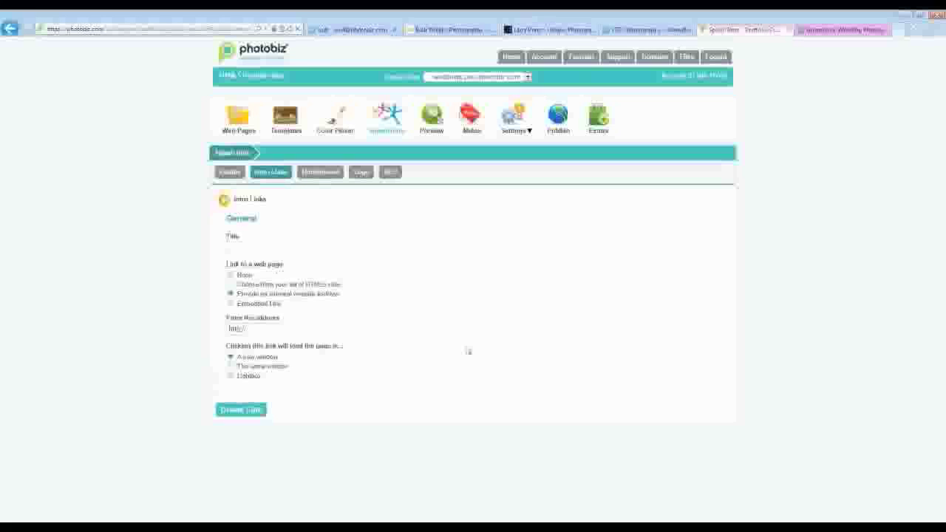
# Review the background images and image placement settings available for the splash intro page
pyautogui.click(320, 172)
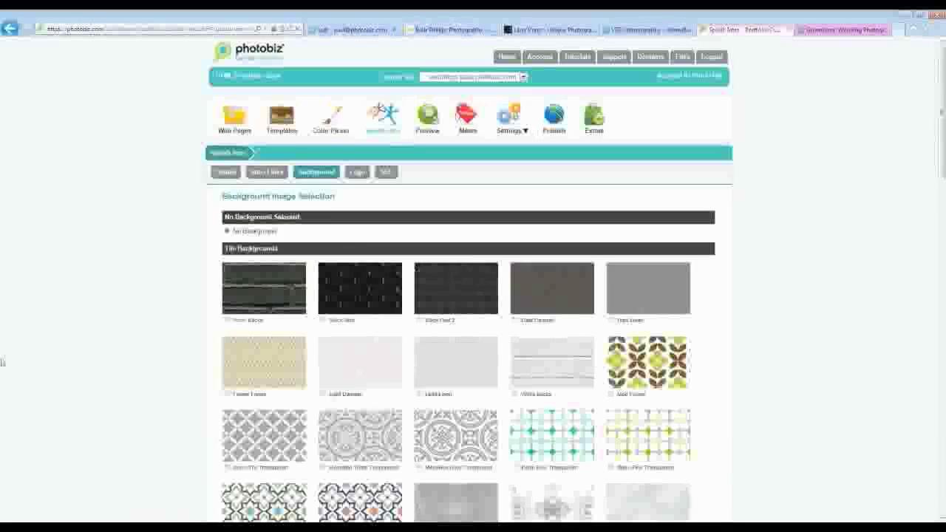
pyautogui.scroll(-3, 3, 362)
pyautogui.scroll(-15, 3, 362)
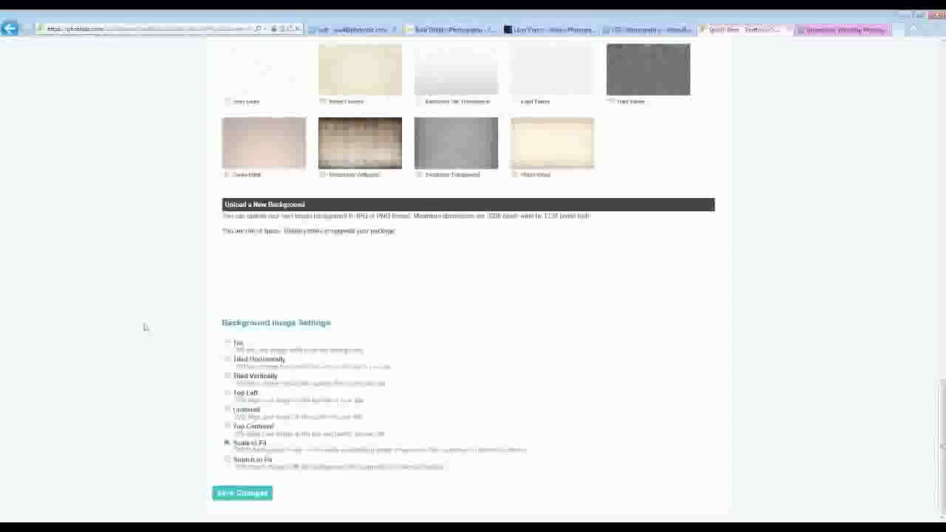
pyautogui.press('Home')
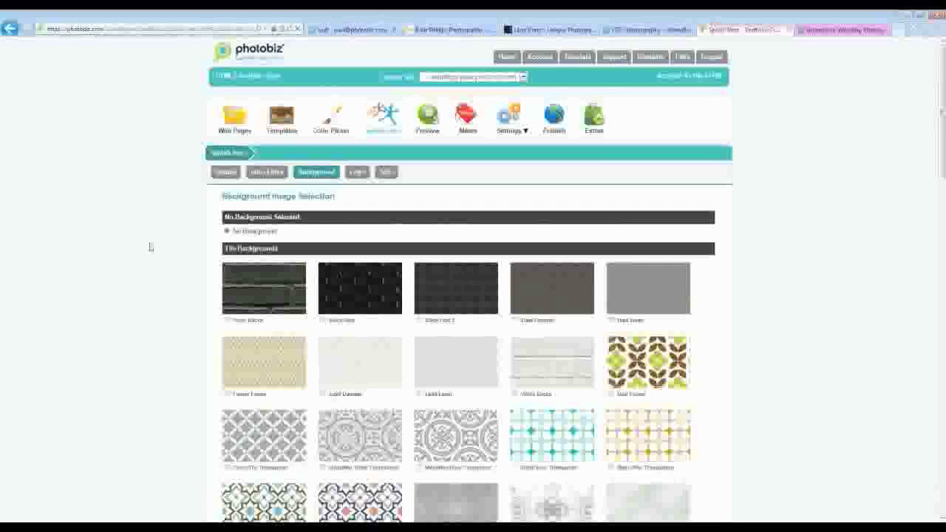
# Review the weddings site's splash intro color, header and footer settings, its page title, meta description and keyword fields, and its logo options
pyautogui.click(227, 173)
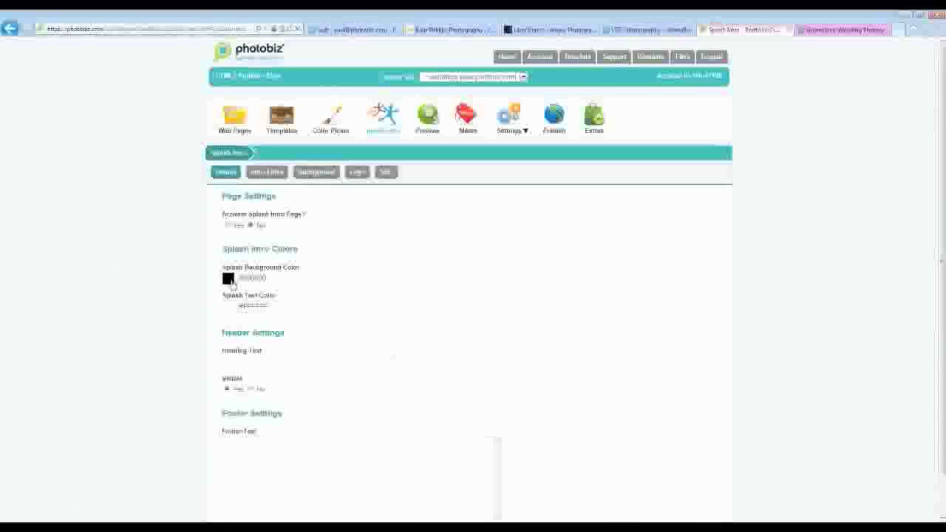
pyautogui.scroll(-1, 166, 292)
pyautogui.click(285, 431)
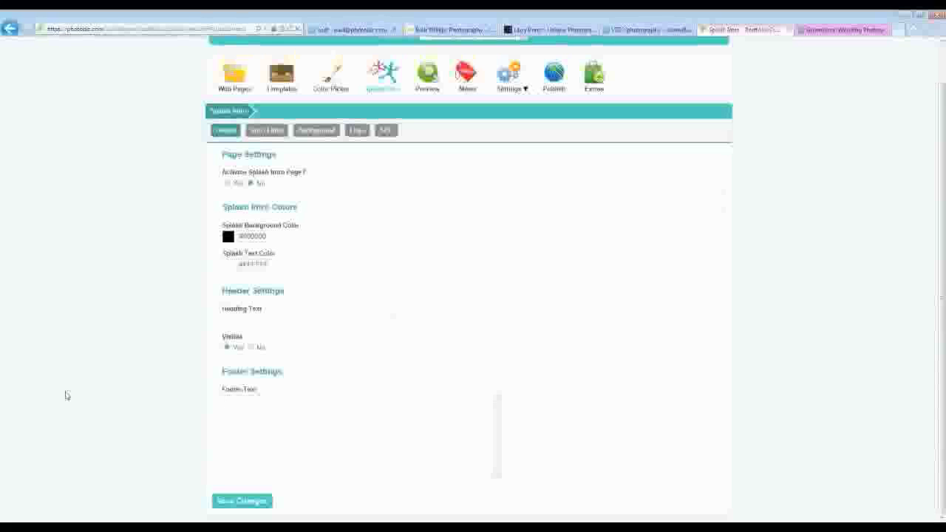
pyautogui.click(387, 131)
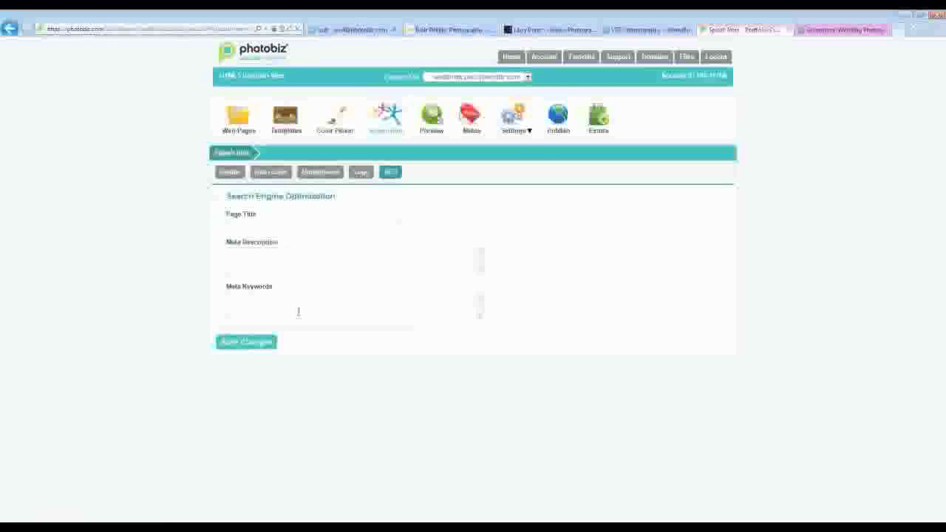
pyautogui.click(361, 171)
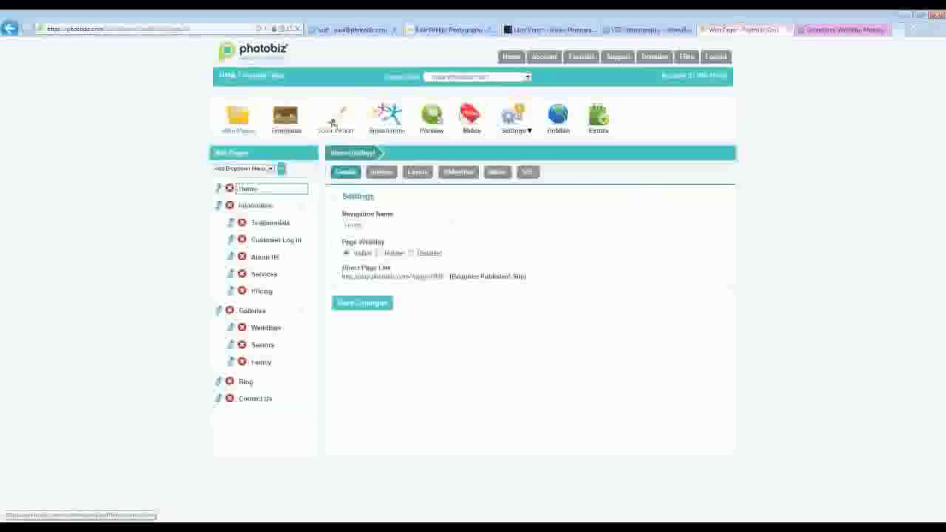
# Open the splash intro page of the main site and set it to active
pyautogui.click(385, 113)
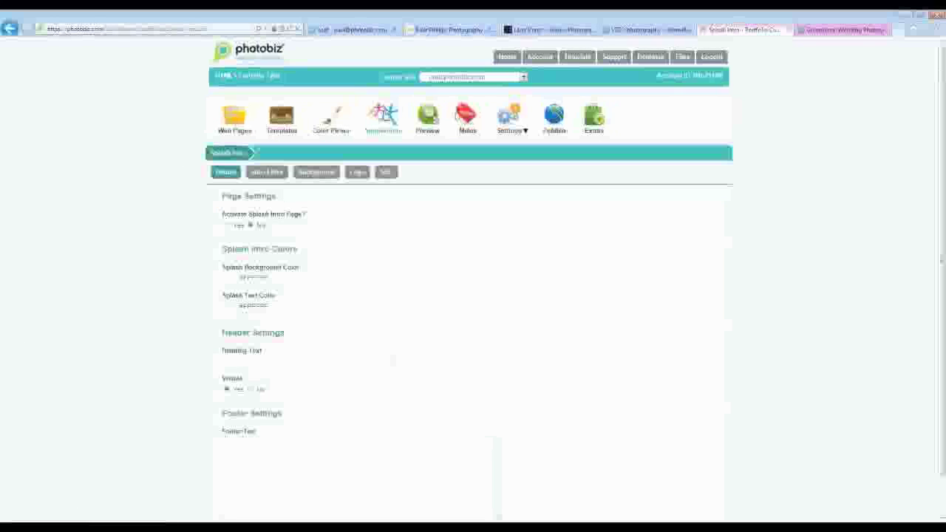
pyautogui.click(227, 225)
pyautogui.scroll(-1, 571, 262)
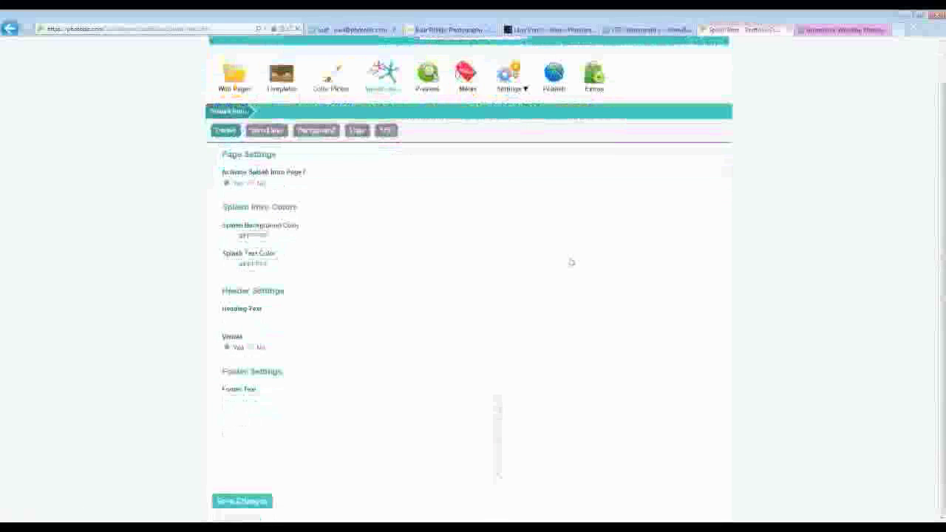